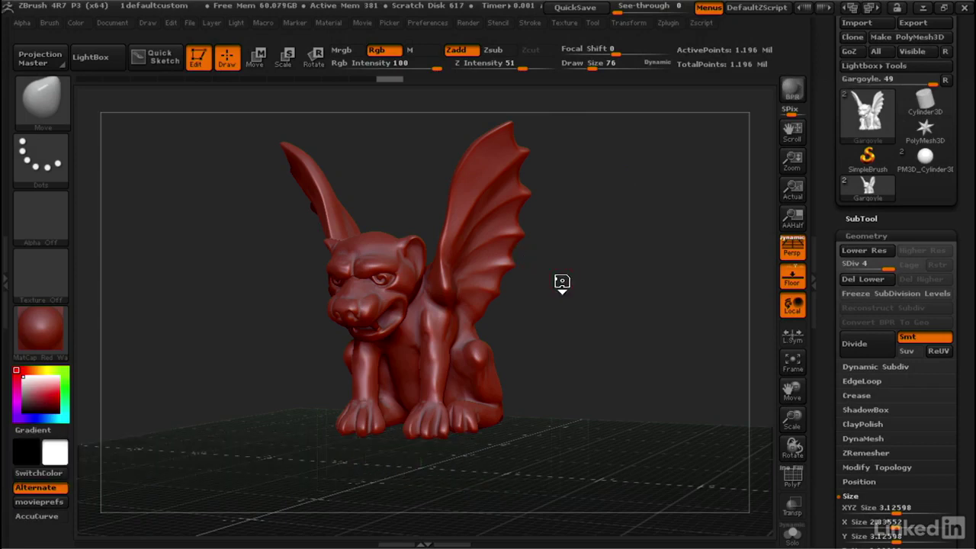
Step: Zoom in on the head and test the Flatten brush on the snout and left brow
left_click_drag(562, 283, 659, 355)
left_click(629, 267)
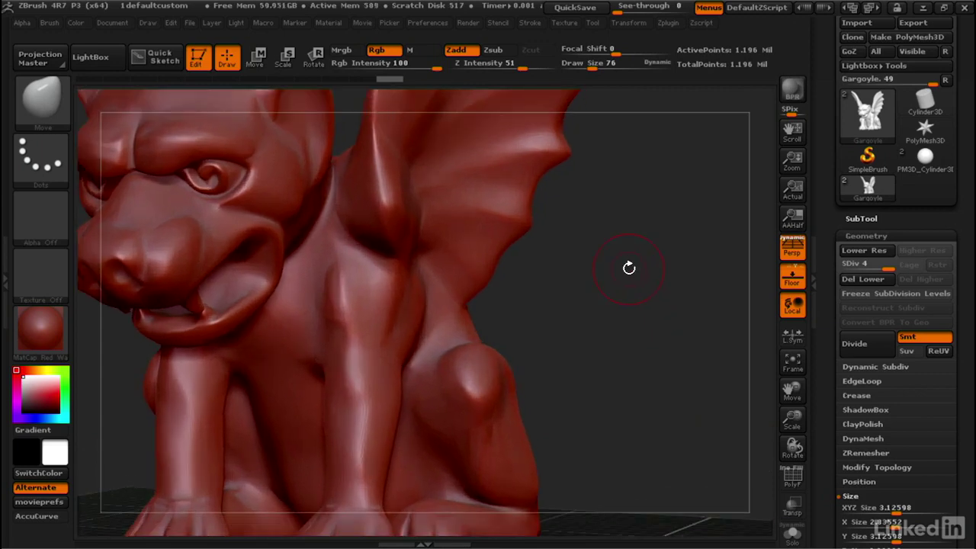
key("b")
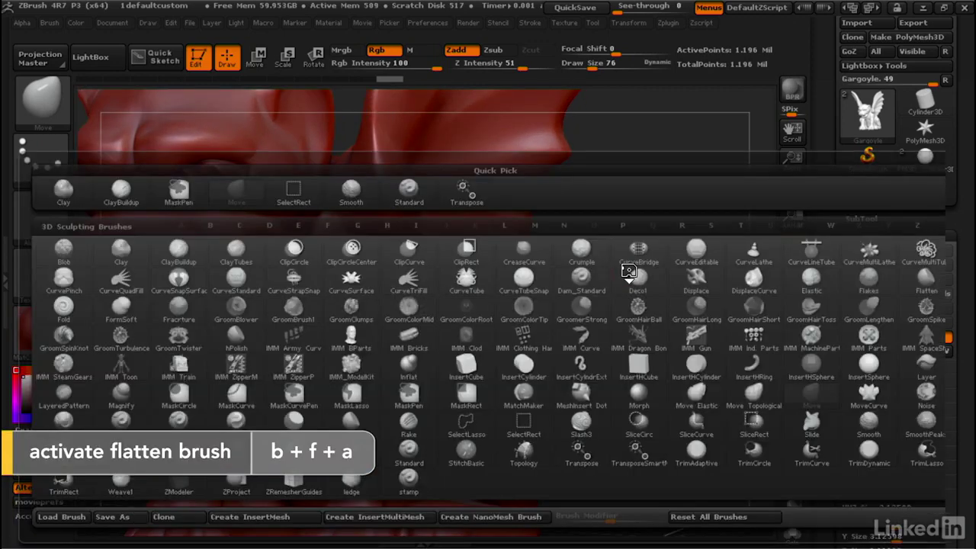
key("f")
key("a")
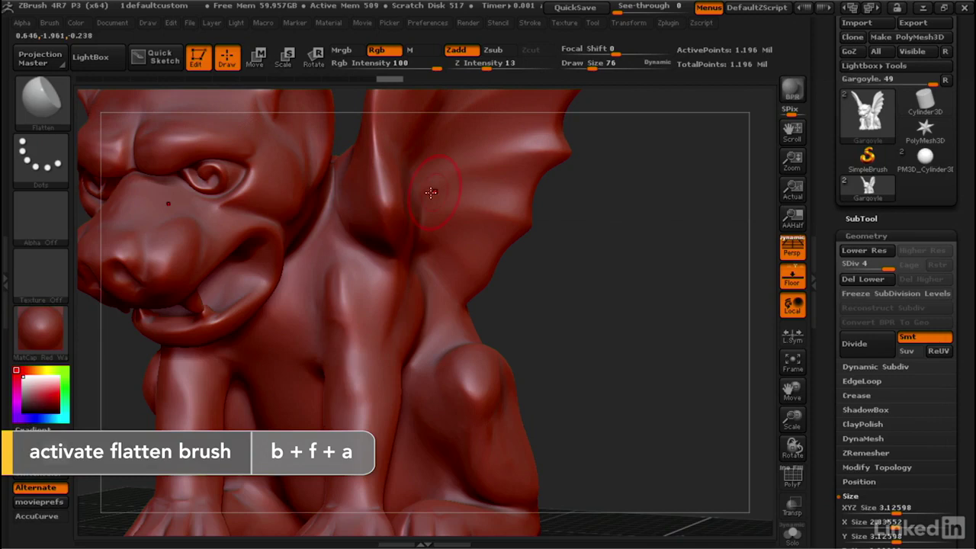
mouse_move(174, 258)
left_mouse_down()
mouse_move(174, 228)
mouse_move(191, 243)
mouse_move(169, 145)
mouse_move(247, 139)
mouse_move(164, 130)
mouse_move(107, 149)
mouse_move(115, 145)
left_mouse_up()
left_click_drag(251, 186, 258, 193)
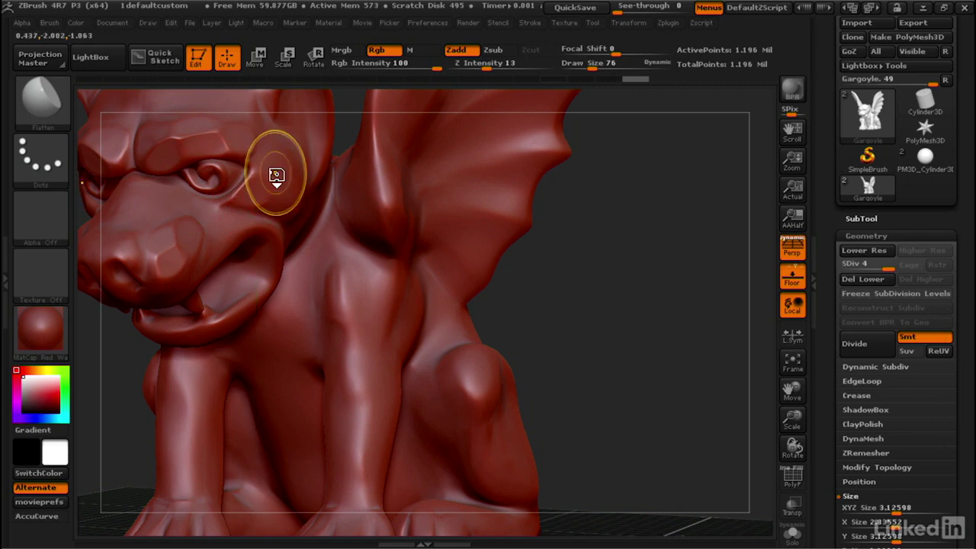
Step: Undo the trial flatten strokes on the brow and snout
key("b")
key("m")
key("p")
key("ctrl+z")
key("ctrl+z")
key("ctrl+z")
key("ctrl+z")
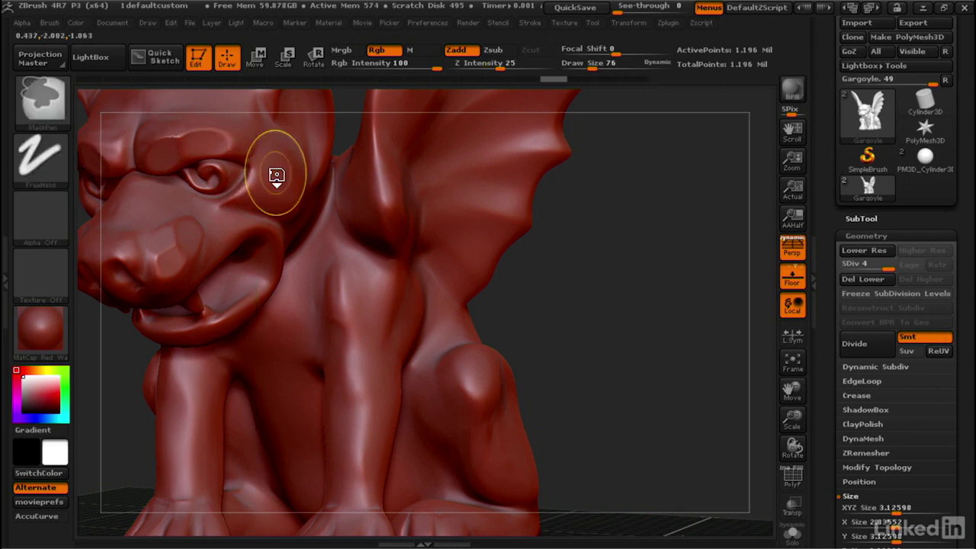
key("ctrl+z")
key("ctrl+z")
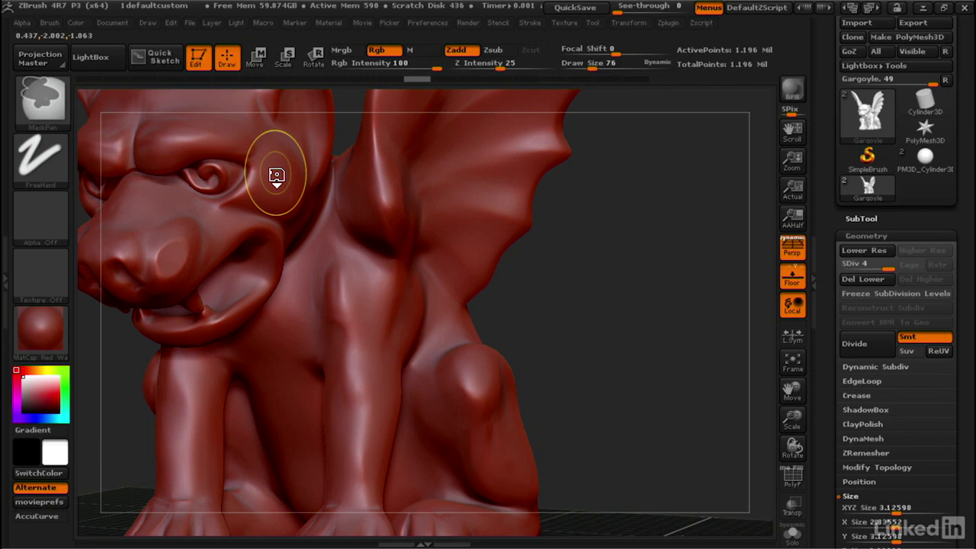
key("b")
key("f")
key("l")
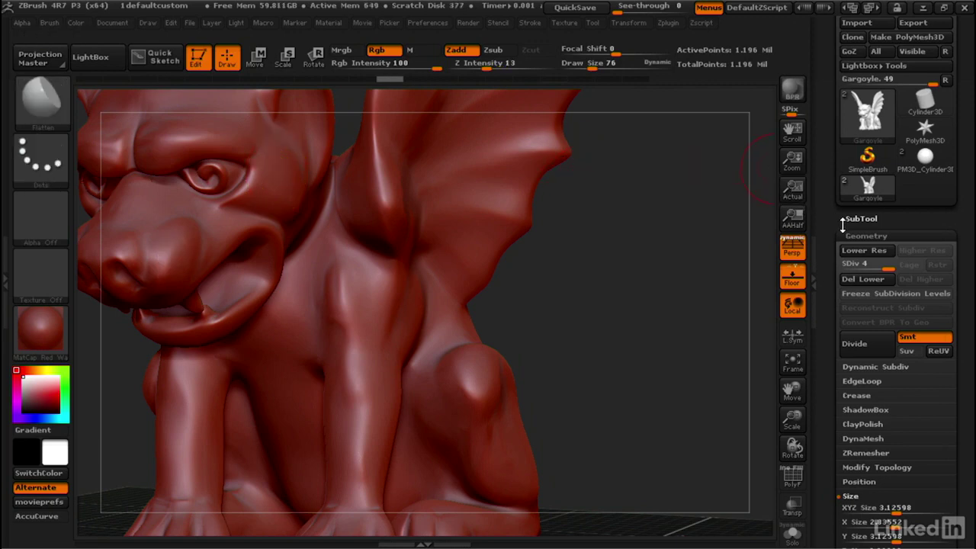
Step: Delete the old morph target and store the current gargoyle sculpt as a new one
left_click(862, 235)
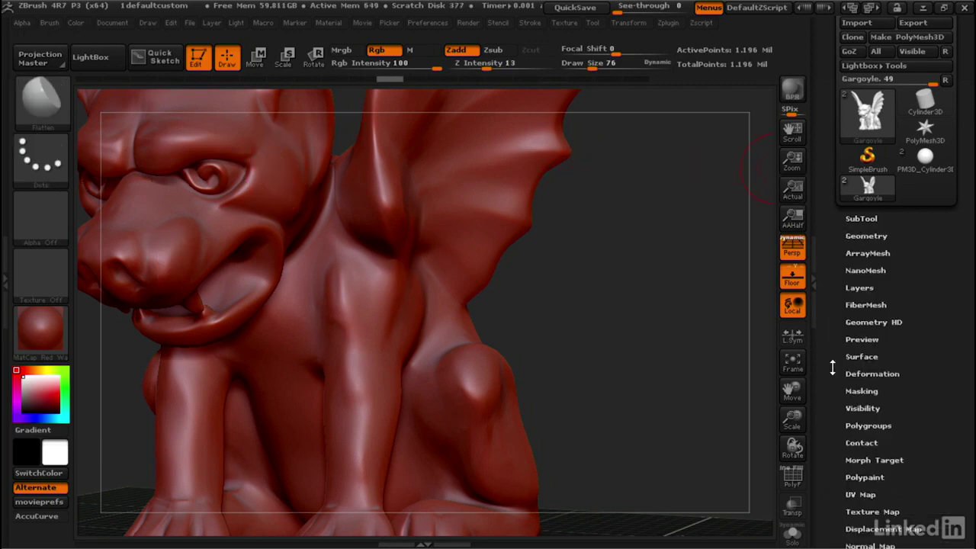
scroll(828, 383, "down", 3)
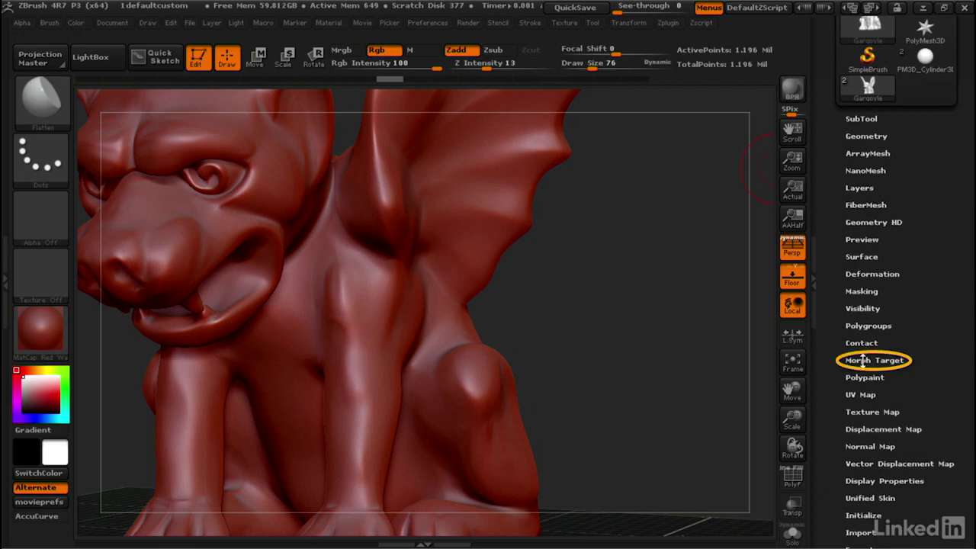
left_click(859, 360)
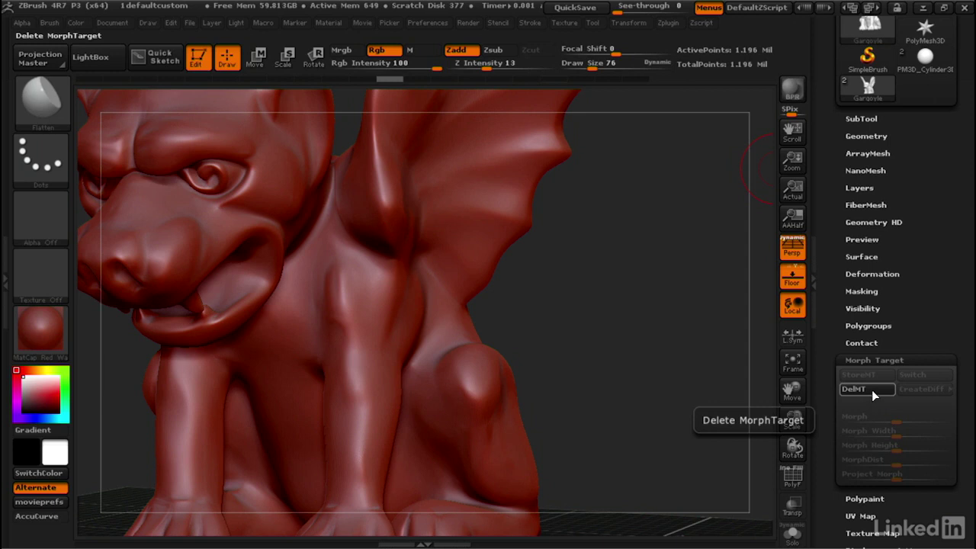
left_click(870, 389)
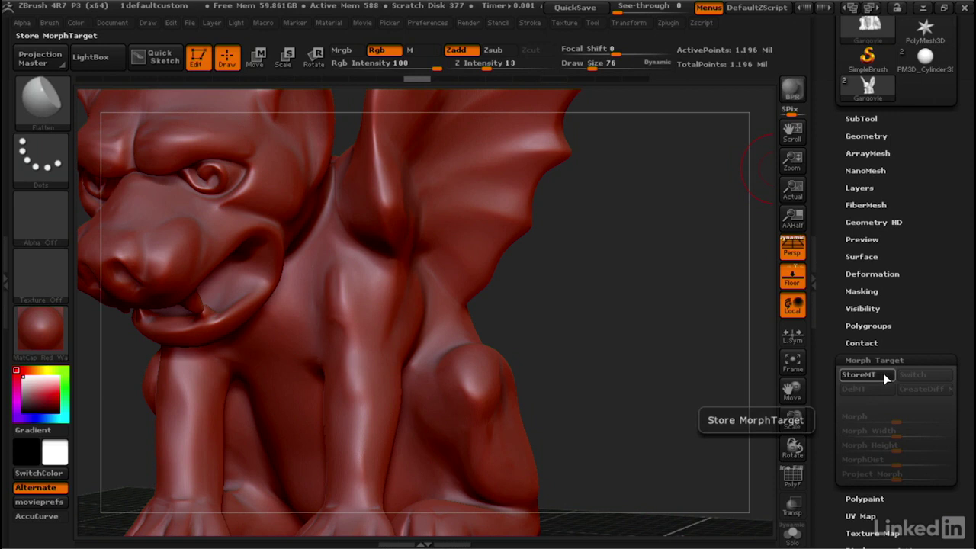
left_click(882, 374)
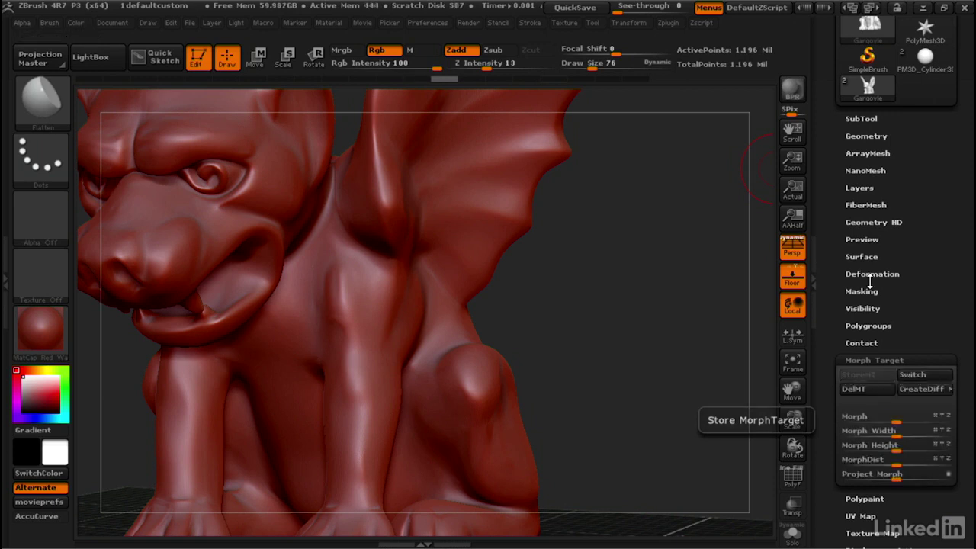
Step: Turn on surface noise and bring up the NoiseMaker editor
left_click(861, 256)
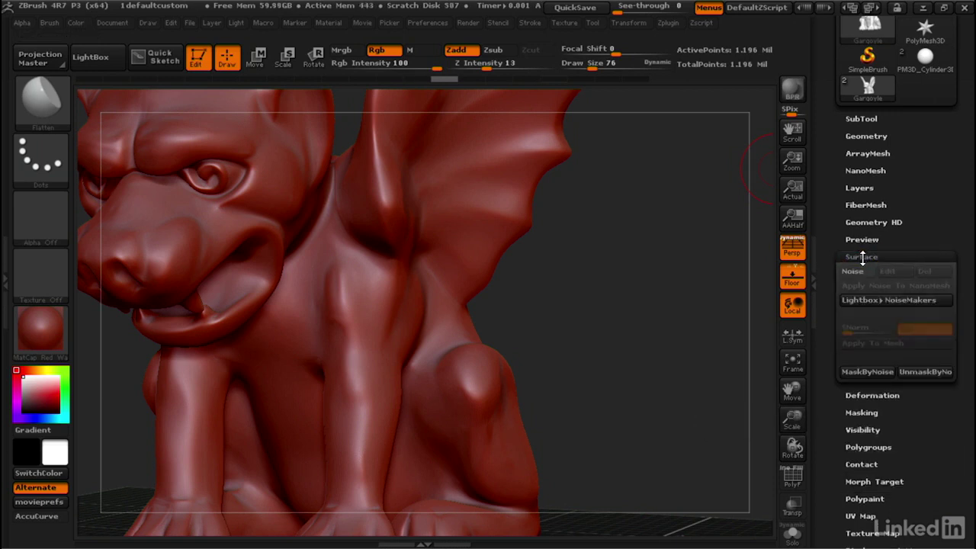
left_click(862, 273)
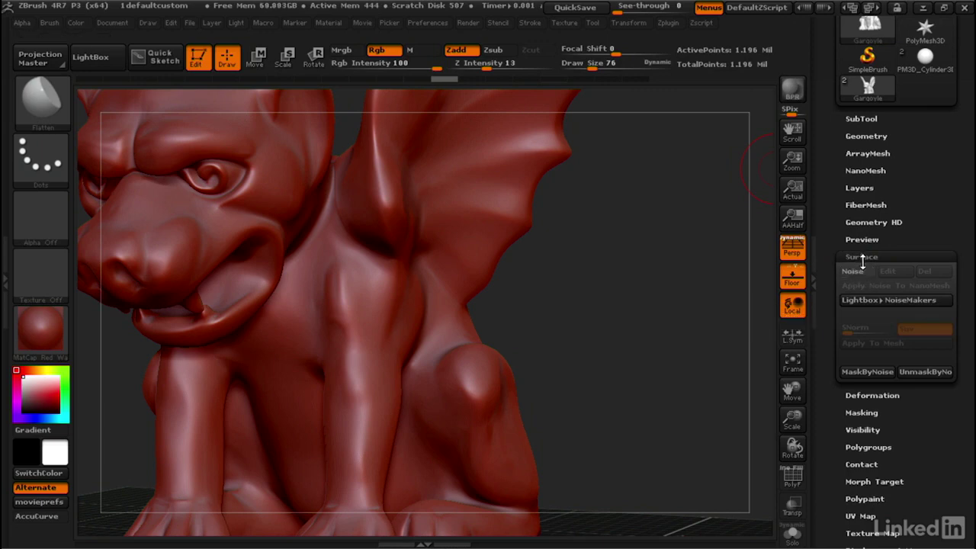
left_click(860, 271)
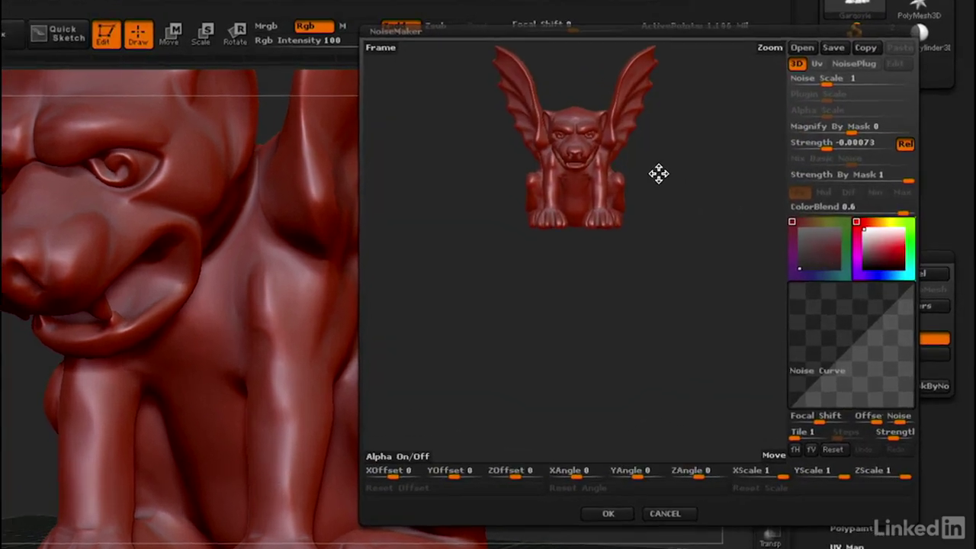
Step: Frame the head and wing in the noise preview and set Noise Scale to 5.33583
left_click_drag(658, 173, 714, 274)
scroll(674, 267, "up", 5)
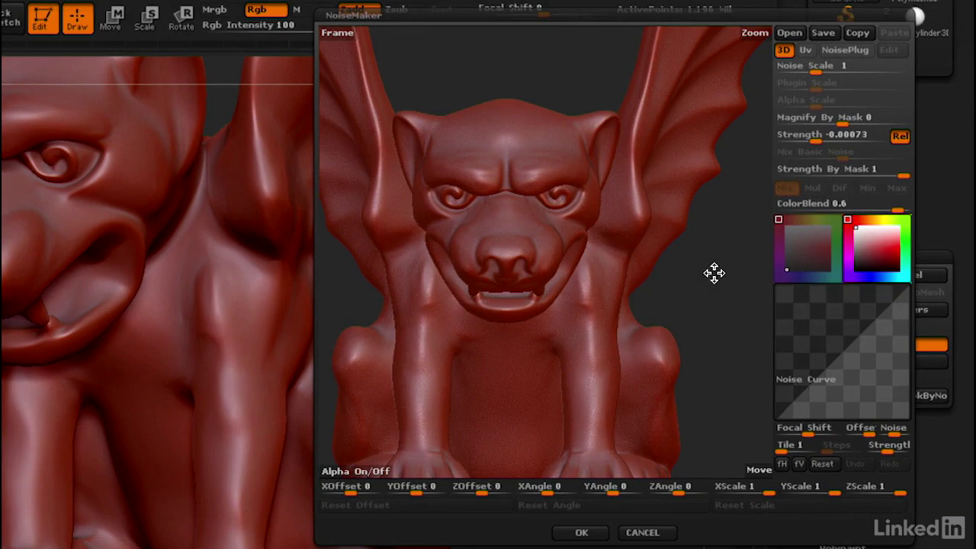
scroll(714, 274, "up", 5)
scroll(682, 276, "down", 6)
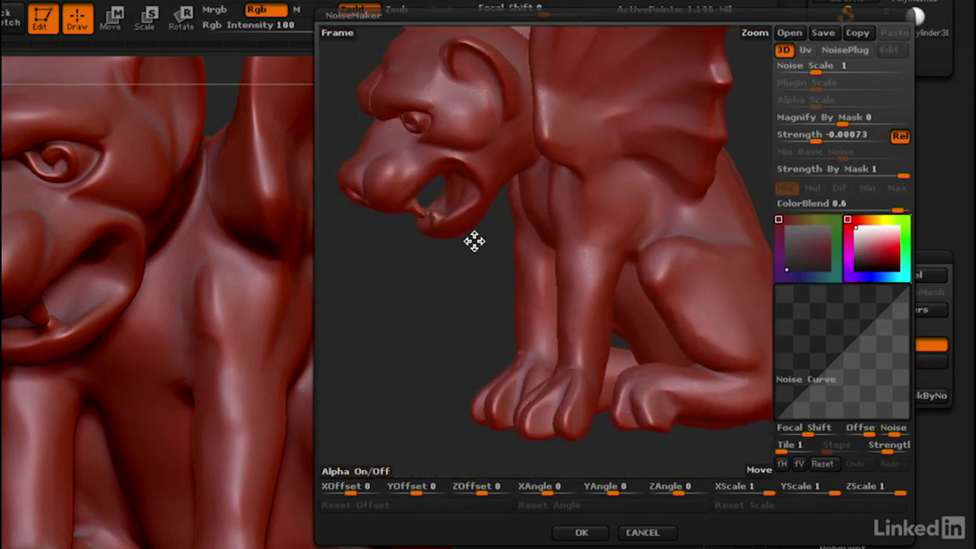
scroll(470, 239, "up", 3)
left_click_drag(479, 247, 480, 168)
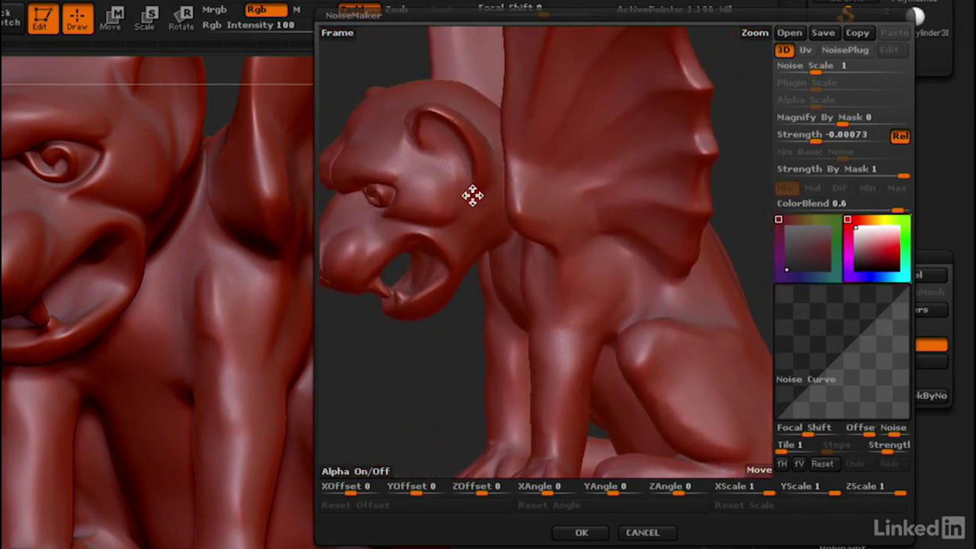
left_click(812, 67)
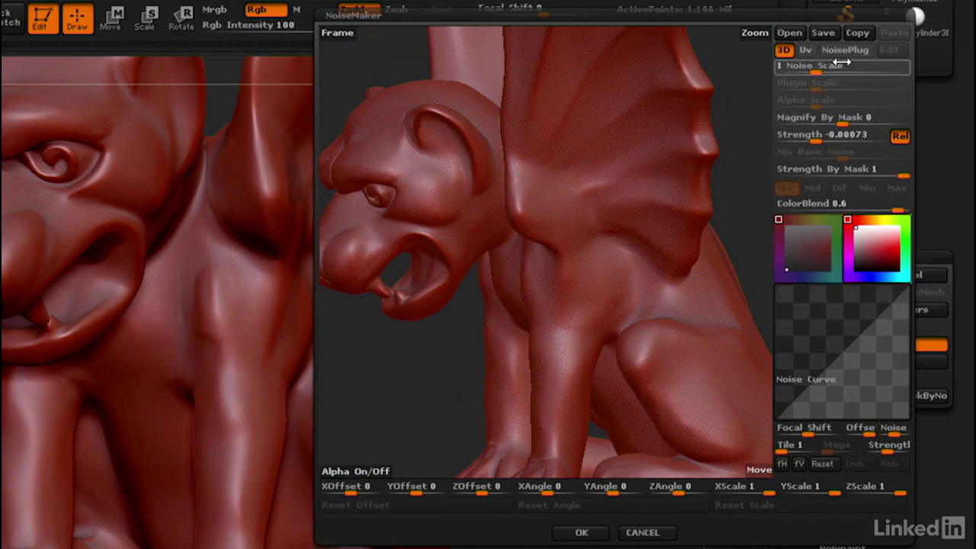
mouse_move(814, 70)
left_mouse_down()
mouse_move(838, 70)
mouse_move(821, 70)
mouse_move(829, 70)
left_mouse_up()
left_click(830, 69)
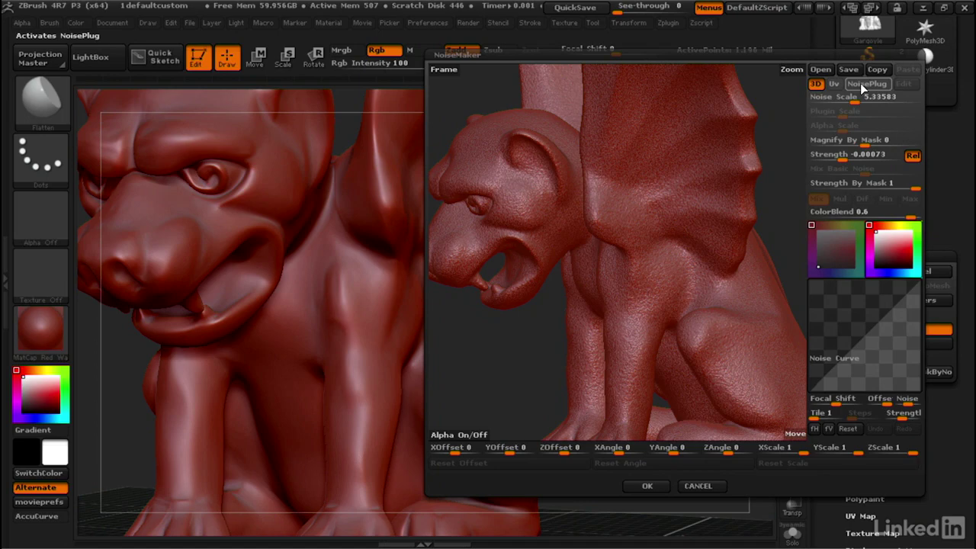
Step: Enable NoisePlug with the Voronoi pattern selected
left_click(860, 83)
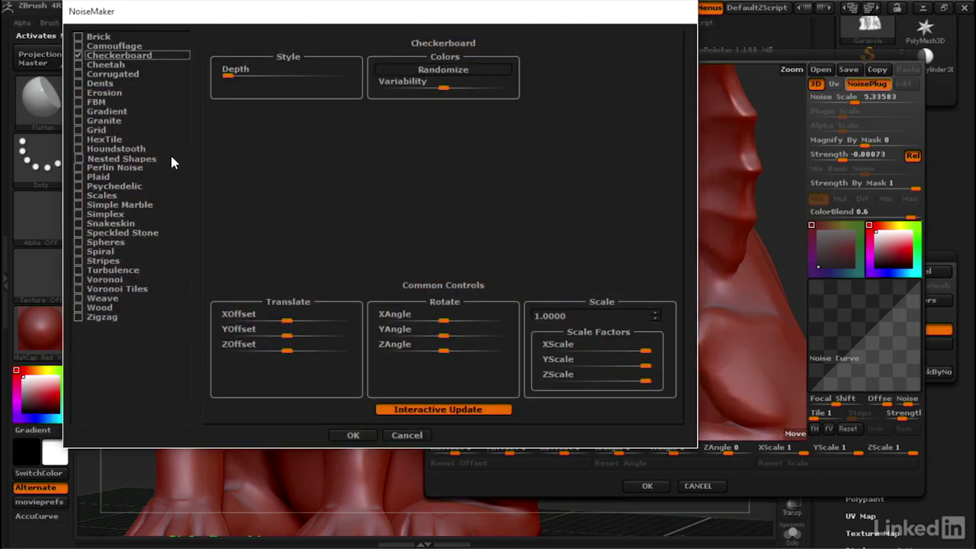
left_click(88, 281)
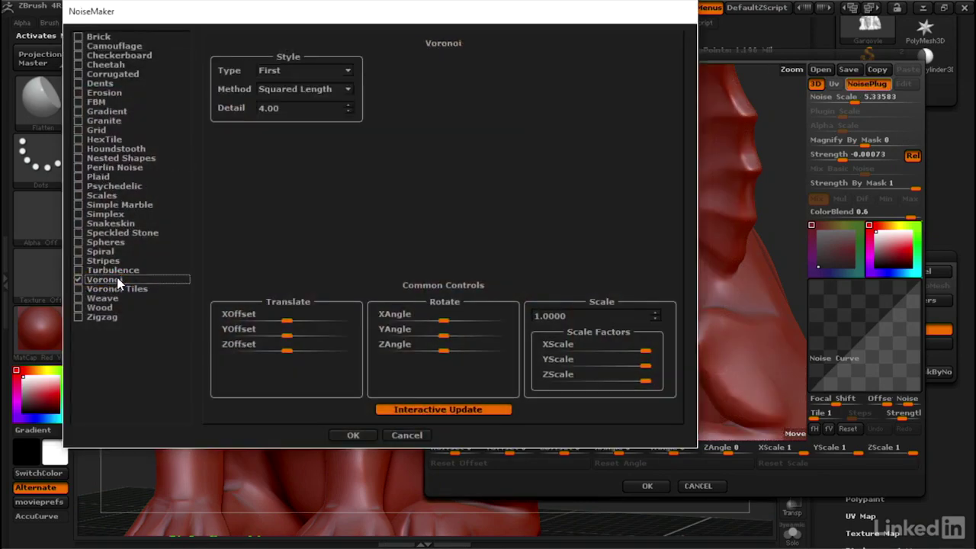
left_click(359, 434)
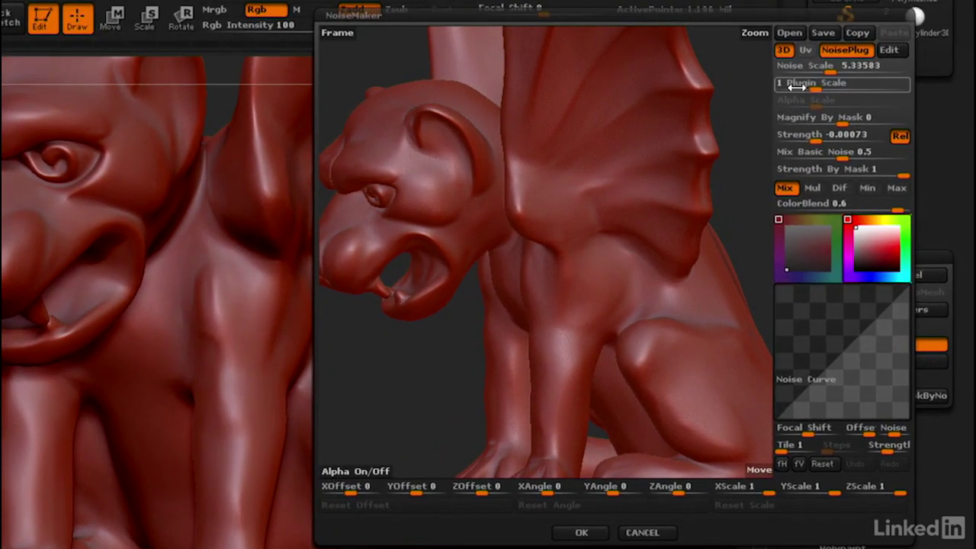
Step: Set Mix Basic Noise to 0 and Plugin Scale to 1.46248 for pure Voronoi noise
left_click(835, 119)
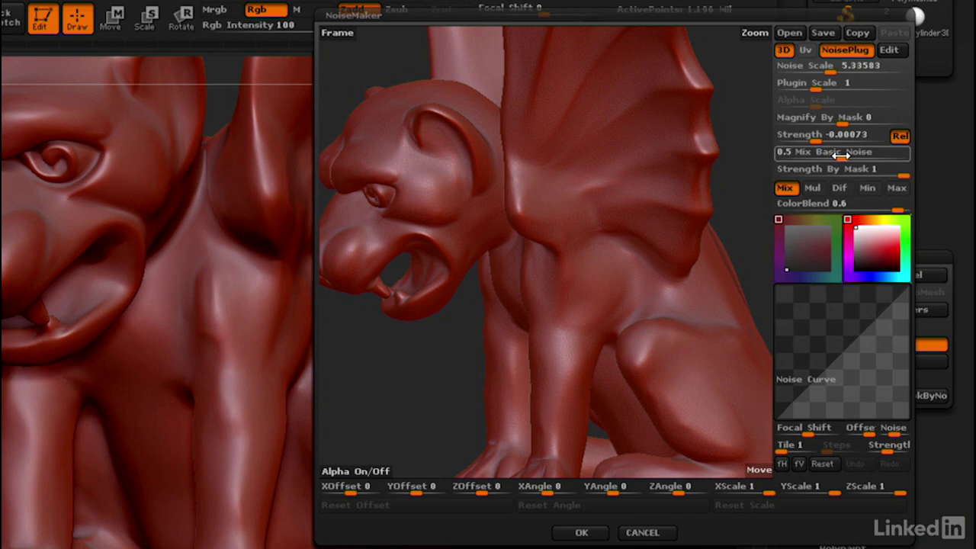
left_click_drag(839, 155, 776, 147)
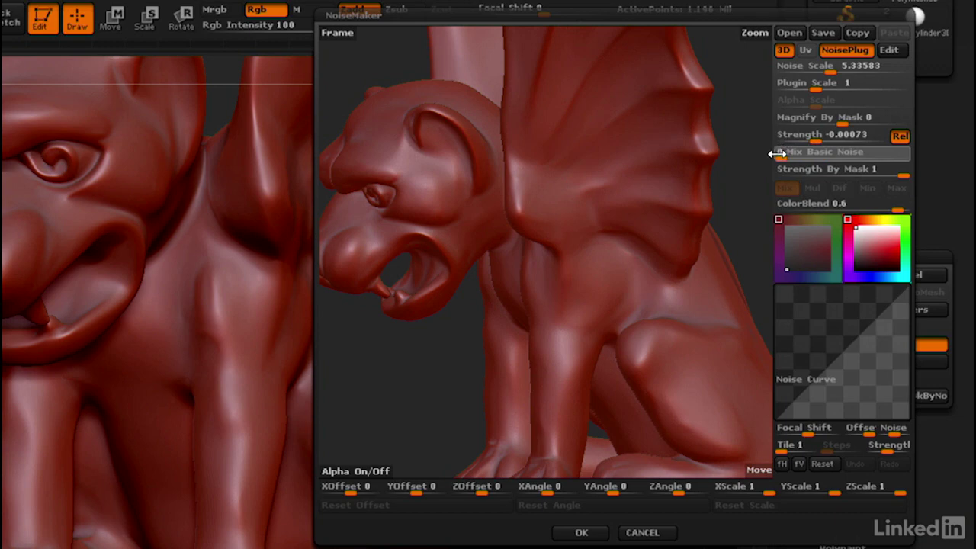
left_click_drag(776, 153, 773, 148)
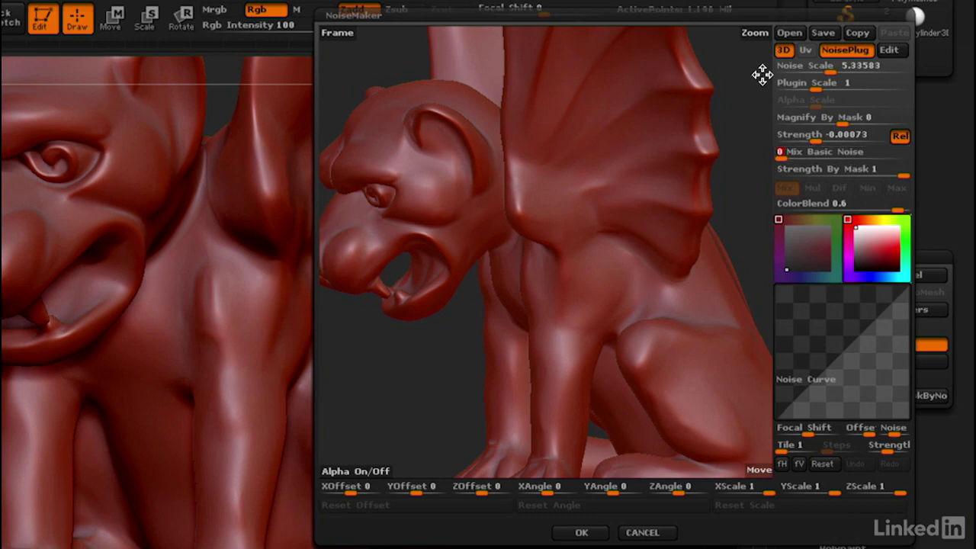
mouse_move(812, 89)
left_mouse_down()
mouse_move(907, 88)
mouse_move(778, 84)
mouse_move(848, 84)
mouse_move(797, 84)
mouse_move(819, 84)
left_mouse_up()
Step: Raise noise Strength to 0.08031 and lower Plugin Scale to 0.90809
left_click(814, 139)
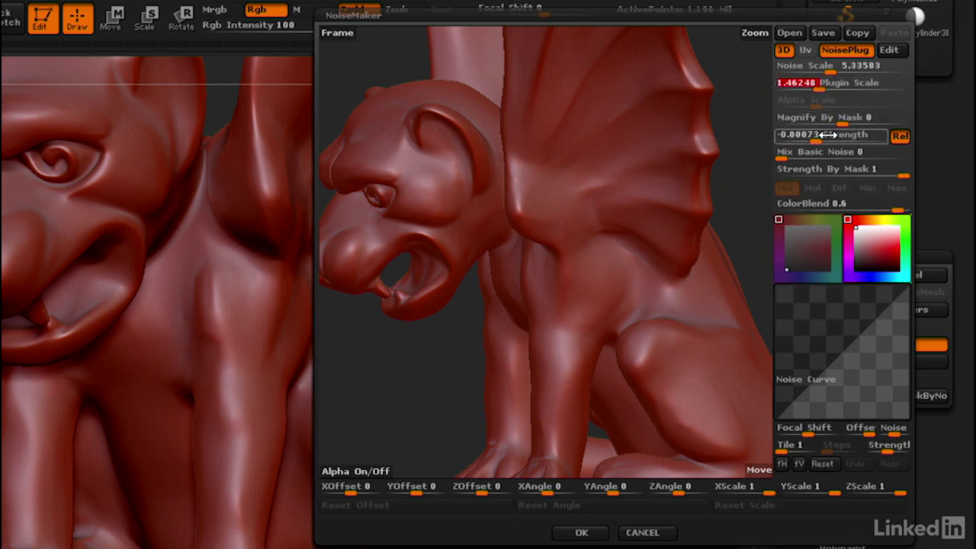
left_click_drag(814, 139, 796, 140)
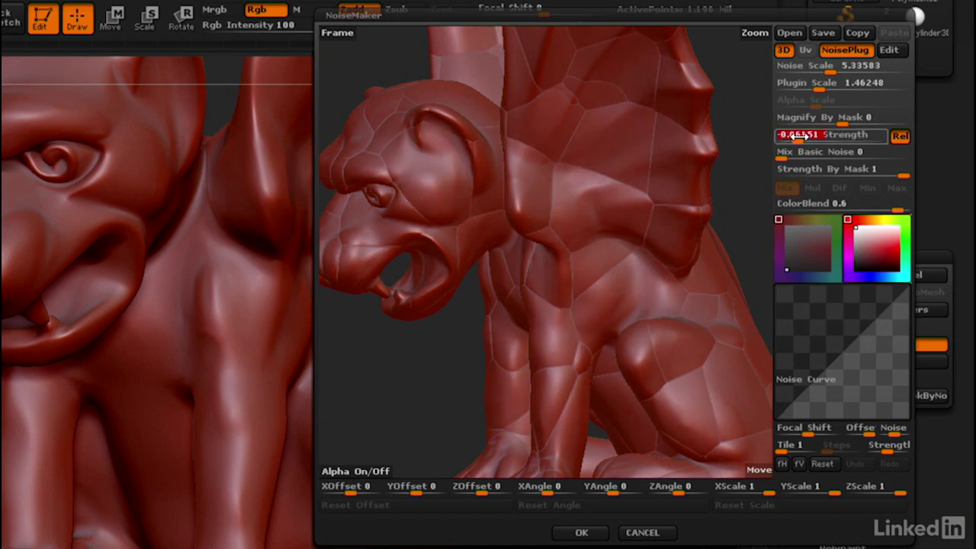
left_click_drag(812, 85, 816, 90)
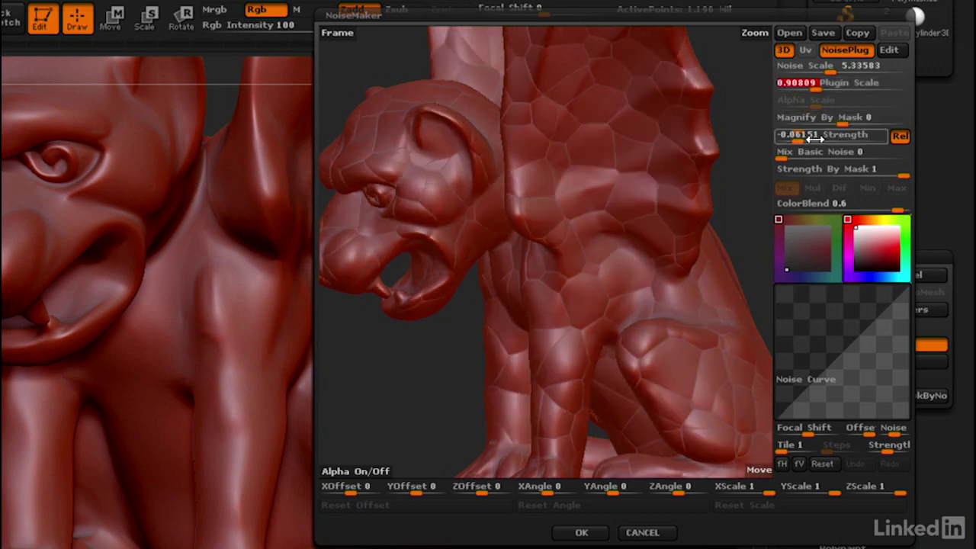
left_click_drag(796, 138, 837, 134)
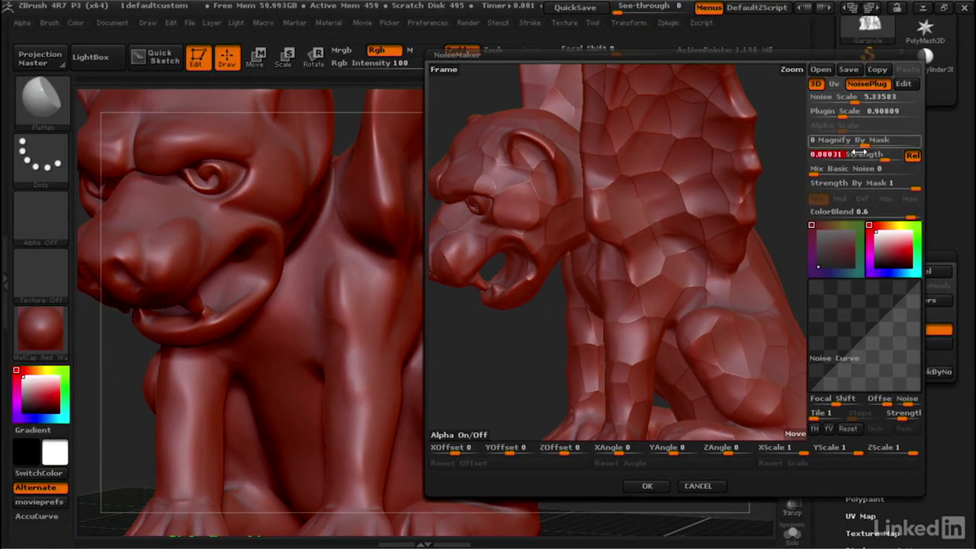
Step: Accept the Voronoi noise settings and apply the noise to the gargoyle mesh
left_click(654, 485)
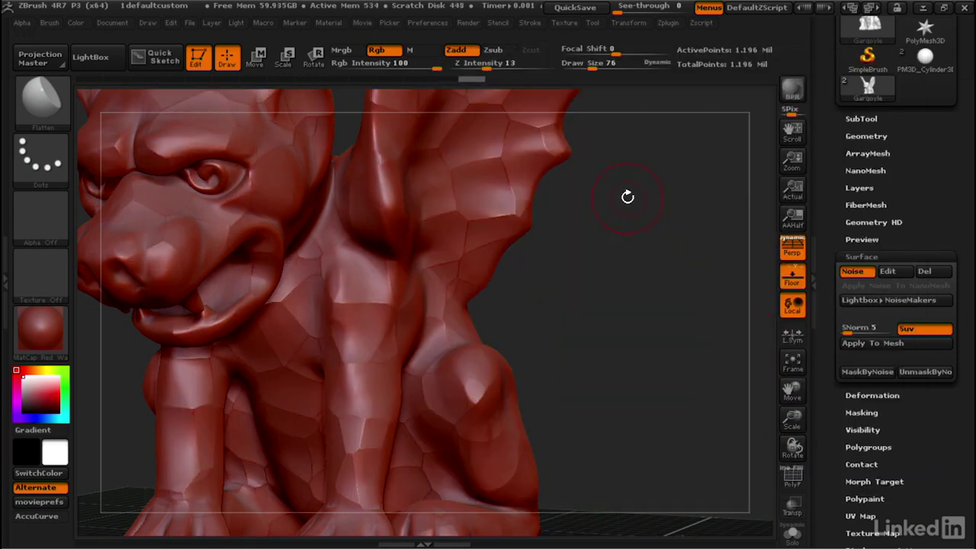
left_click_drag(623, 224, 642, 224, "alt")
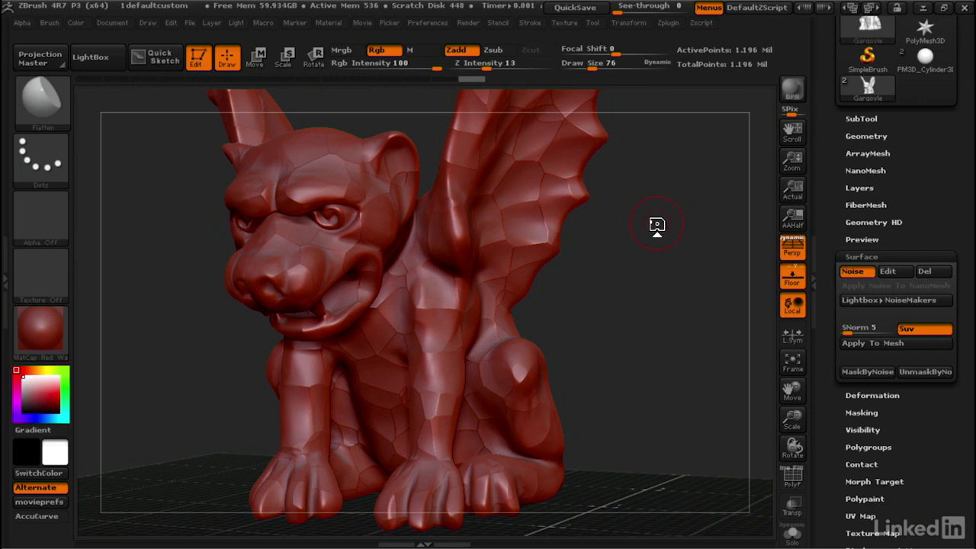
left_click(863, 344)
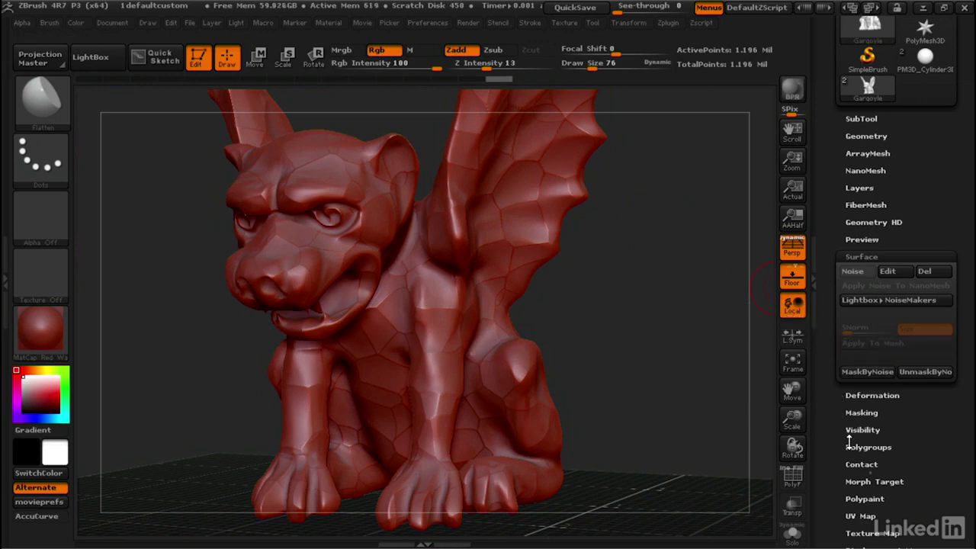
Step: Test Morph slider blends toward the stored target, settle at 0, and orbit the carved gargoyle
left_click(856, 483)
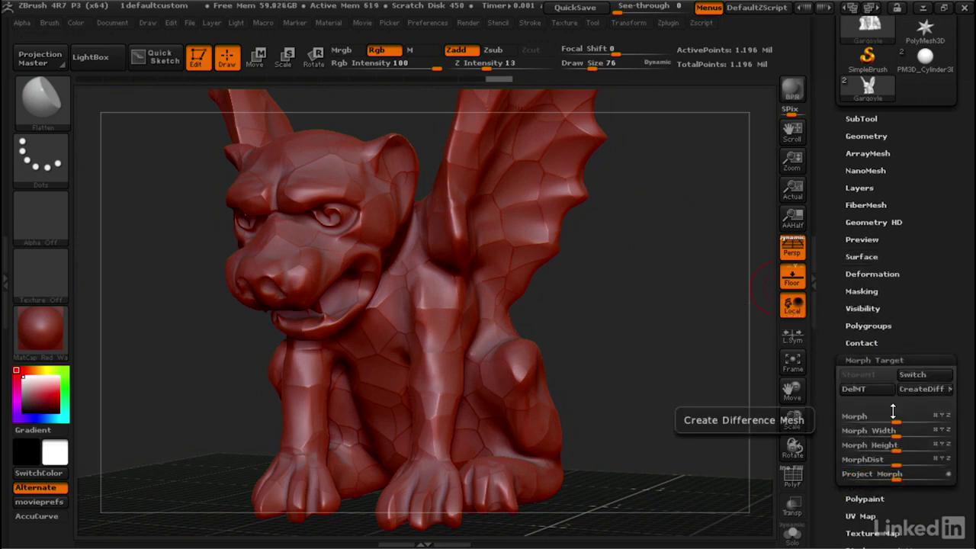
left_click_drag(895, 419, 946, 422)
left_click_drag(933, 422, 836, 415)
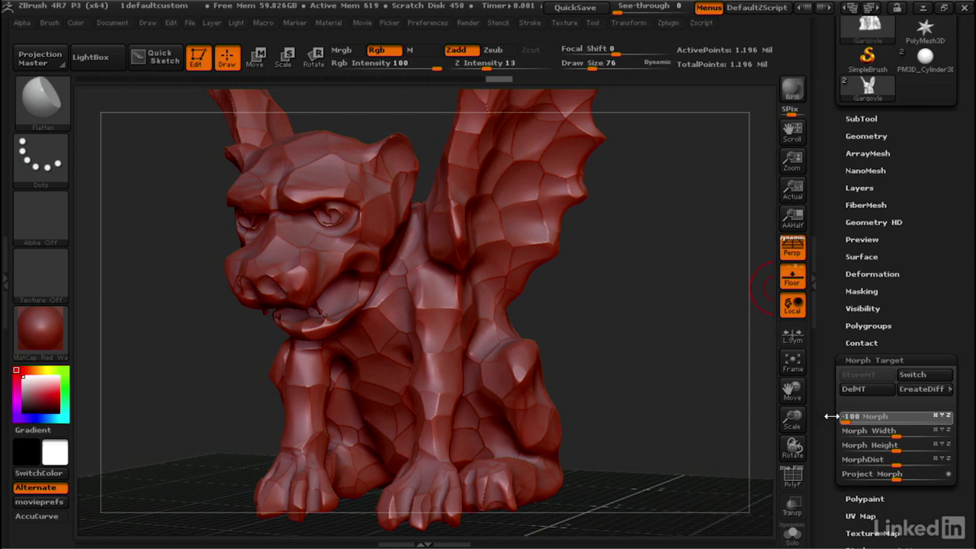
left_click_drag(844, 416, 893, 420)
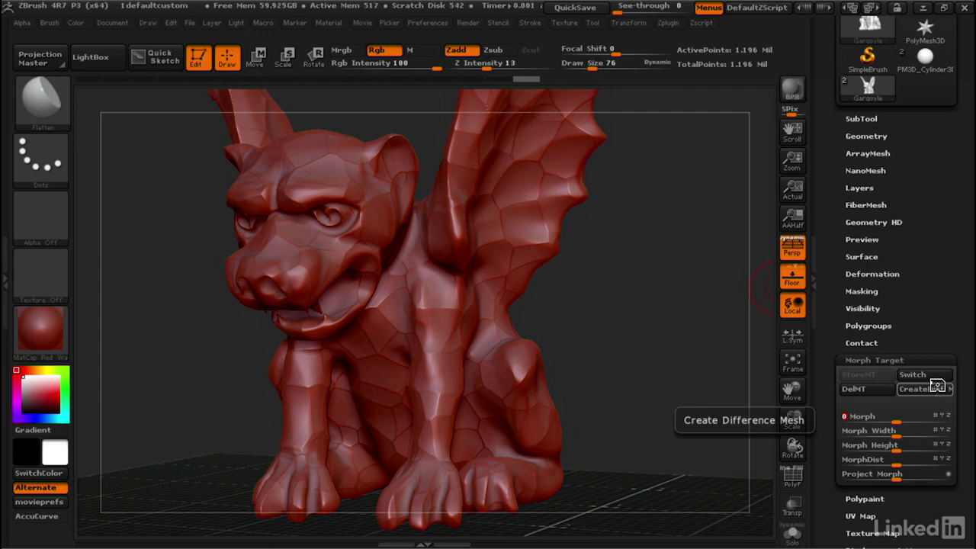
left_click_drag(577, 300, 546, 259)
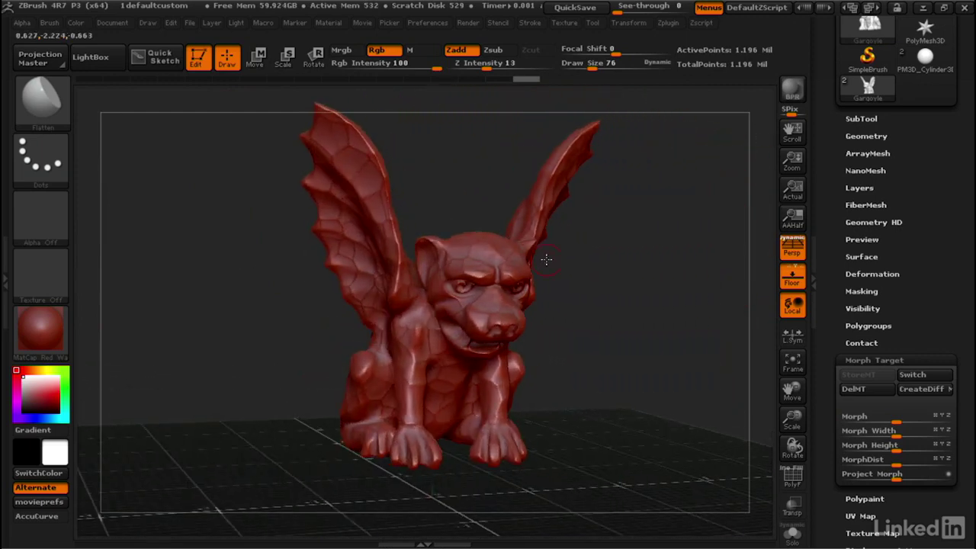